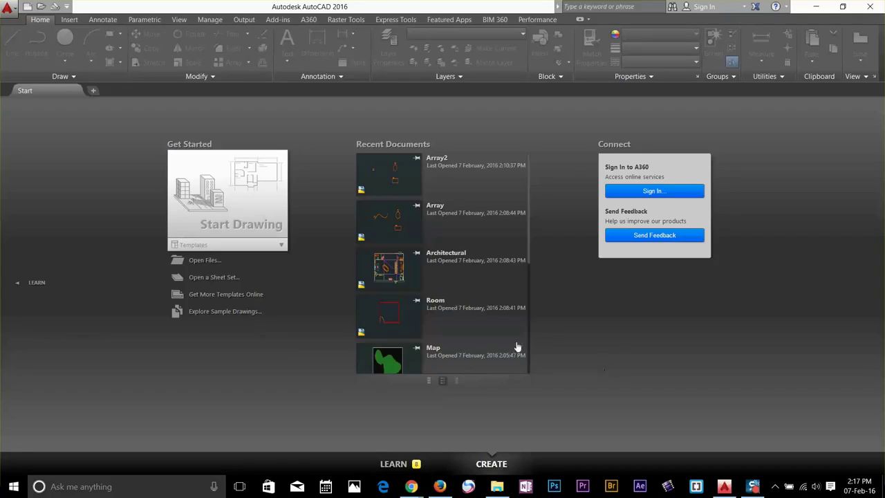
Open the Architectural, Array2 and Map drawings together from the Select File dialog
click(42, 9)
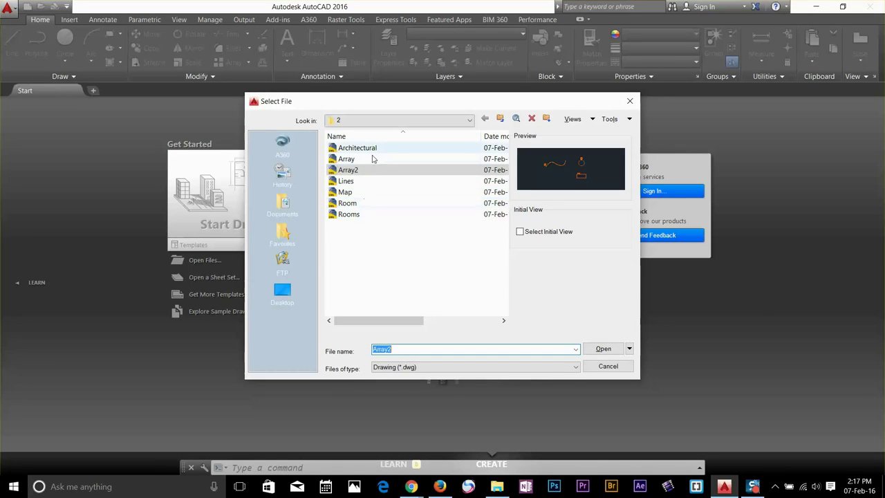
ctrl+click(356, 192)
ctrl+click(361, 148)
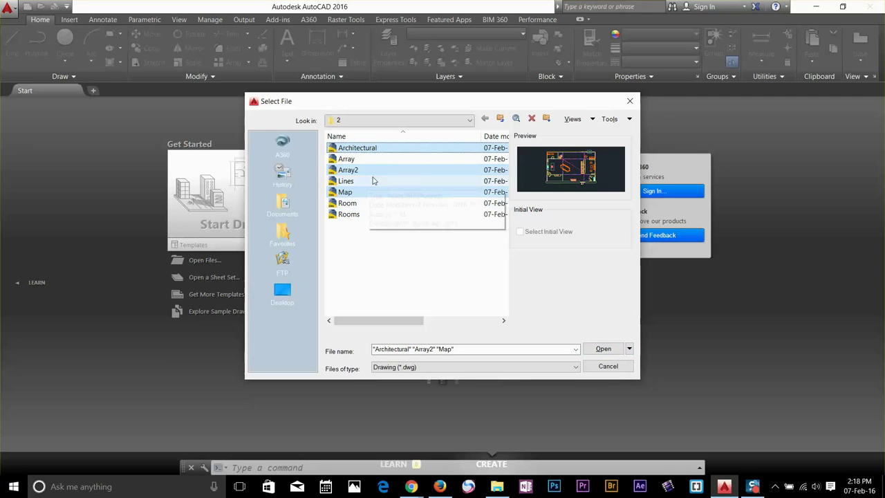
click(605, 350)
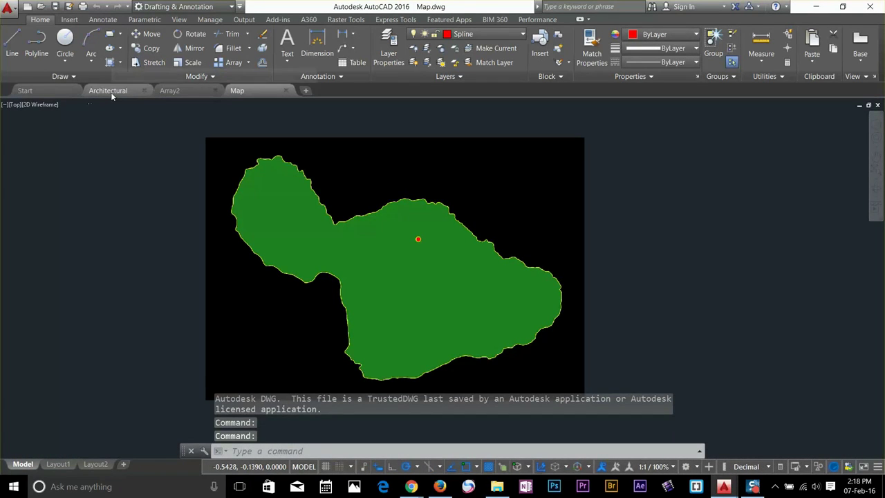
Switch through the Architectural and Map drawing tabs, ending on Array2
click(111, 92)
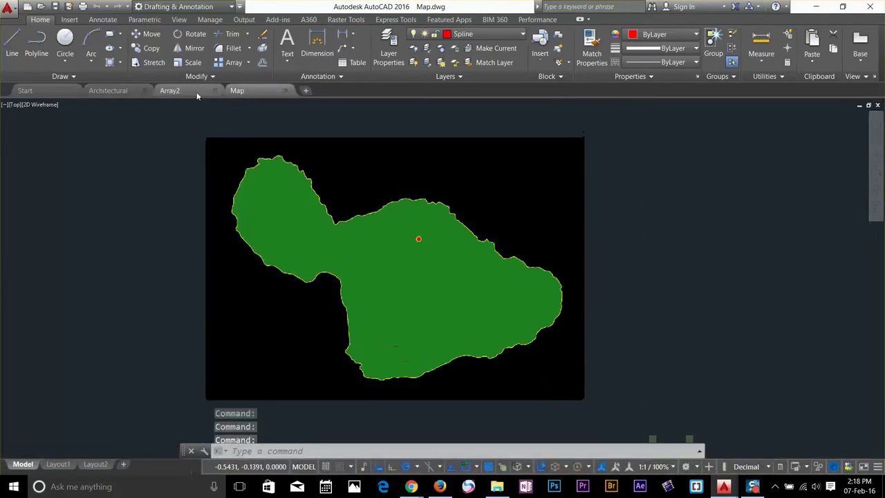
click(242, 91)
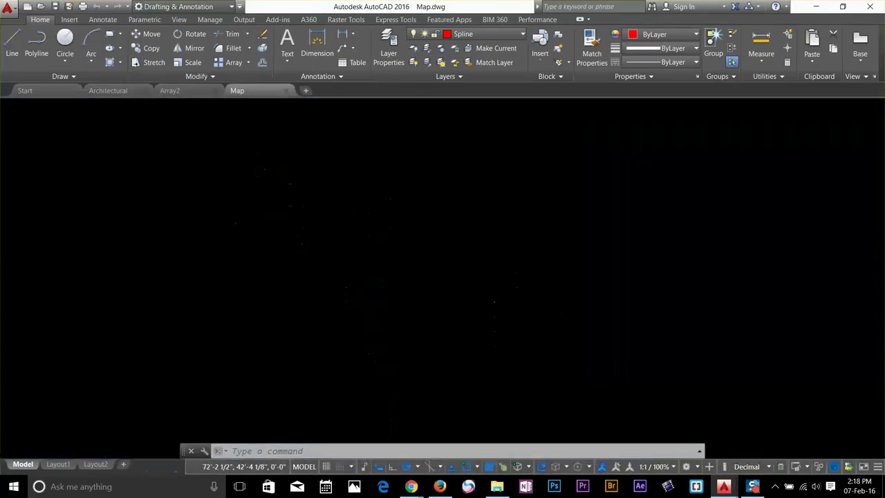
click(192, 90)
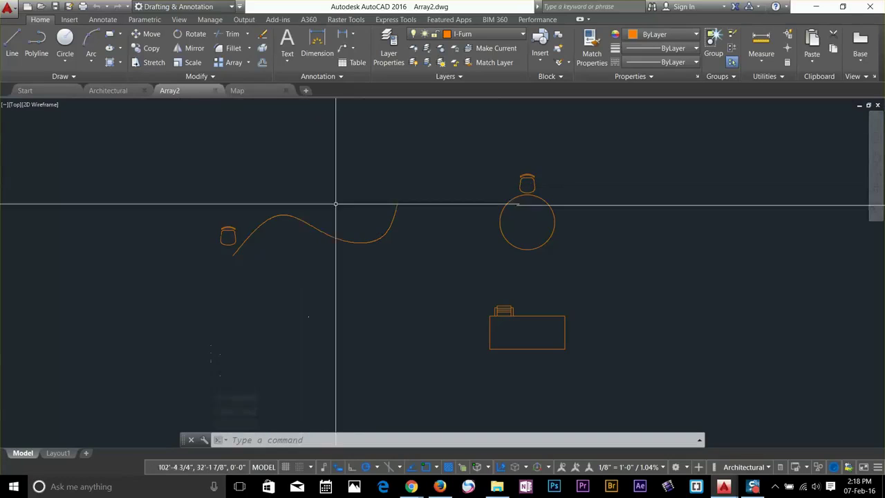
Erase the curved spline from the Array2 drawing
click(262, 34)
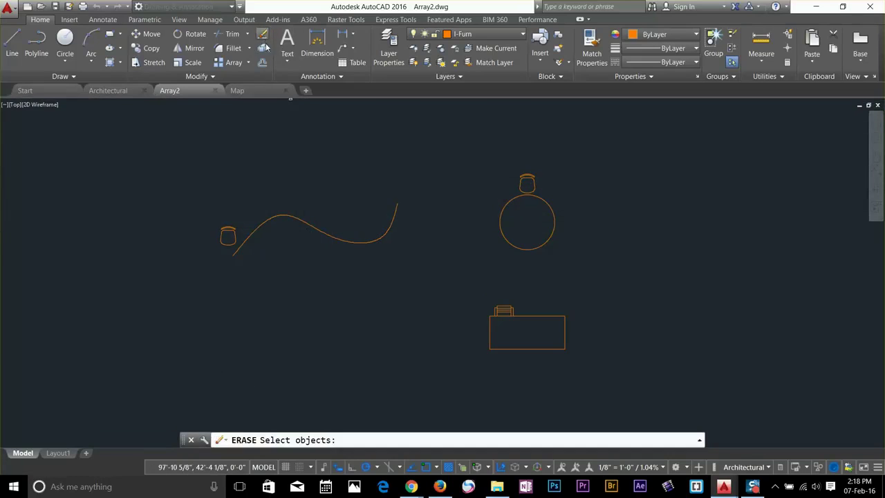
click(307, 222)
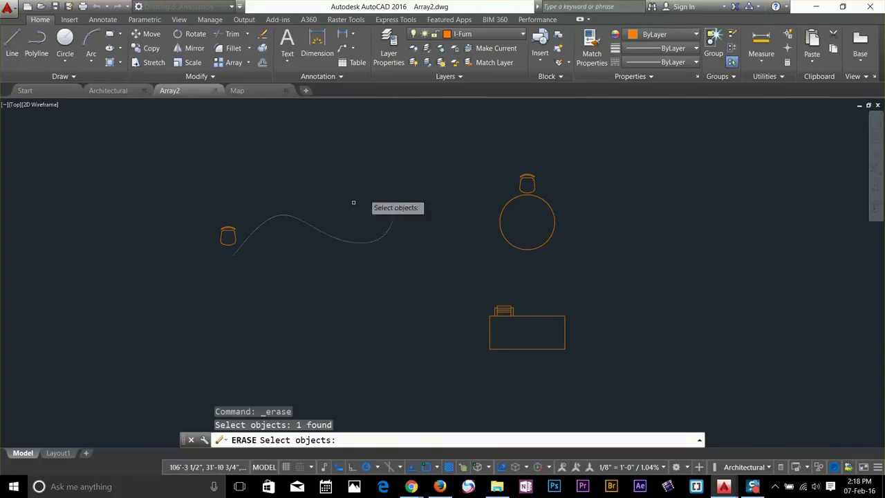
key(Return)
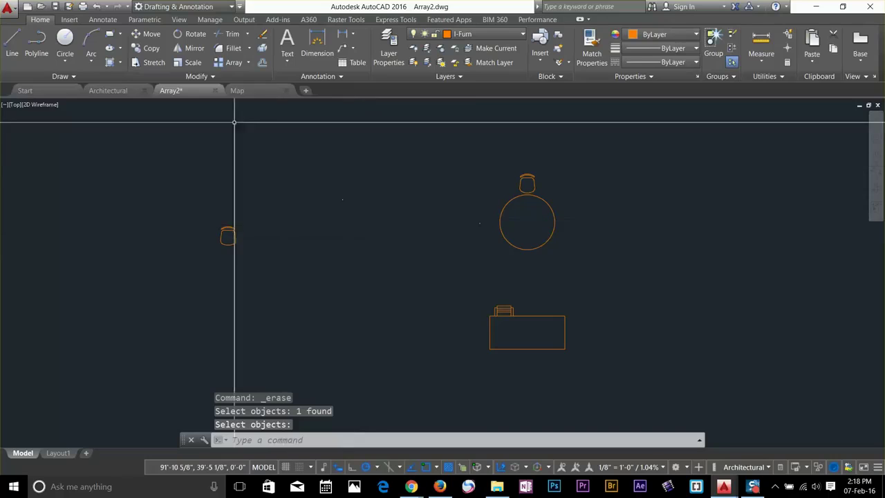
Save the Array2 drawing from the Quick Access toolbar
mouse_move(182, 92)
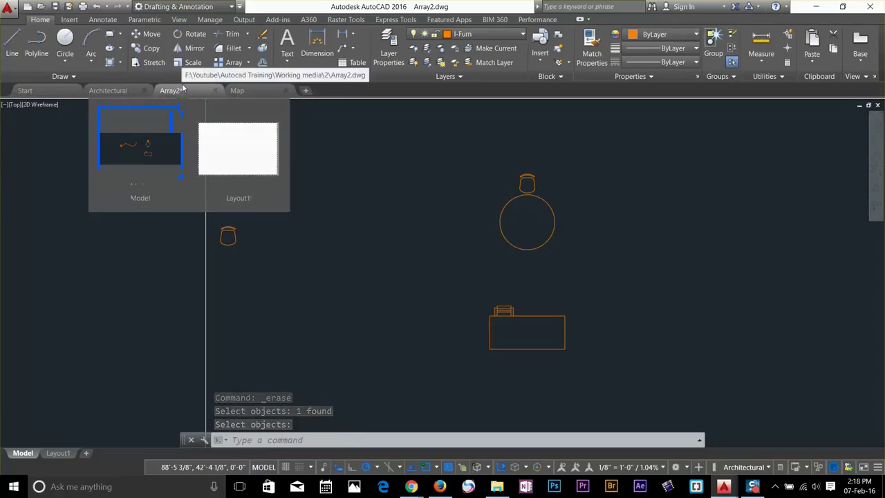
click(183, 95)
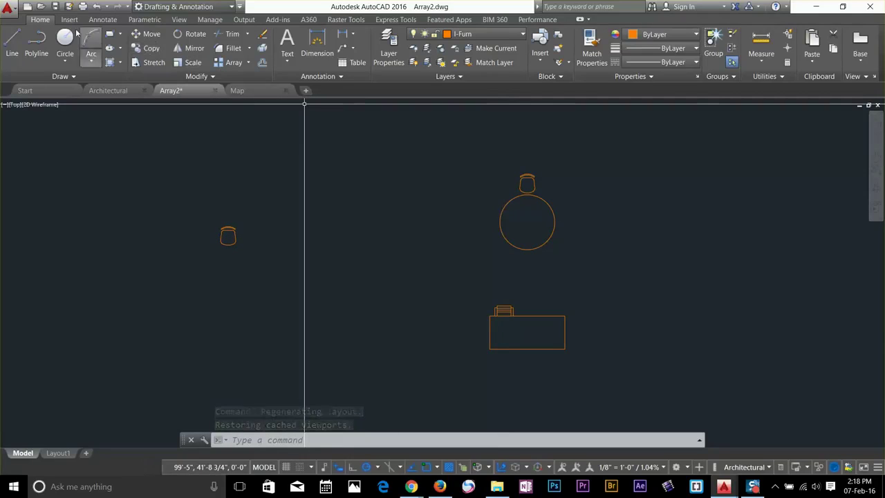
click(57, 7)
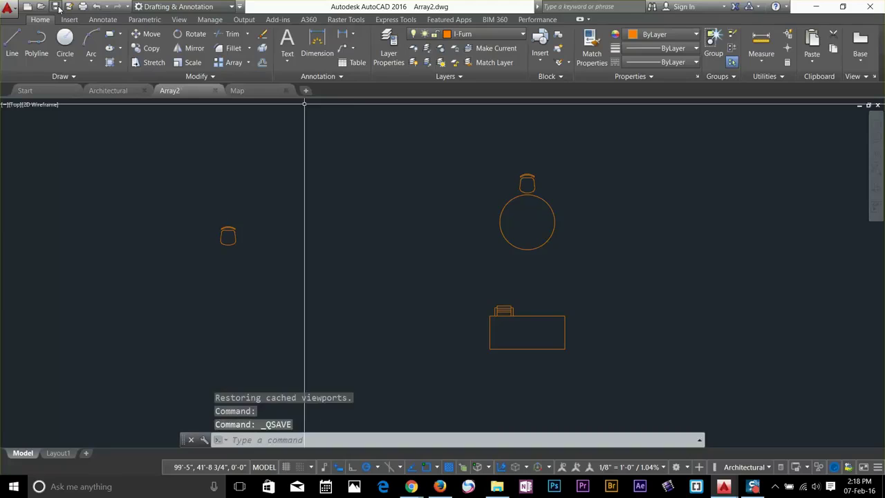
Select the circle and the small chair, then quick-save Array2 with QS
mouse_move(173, 102)
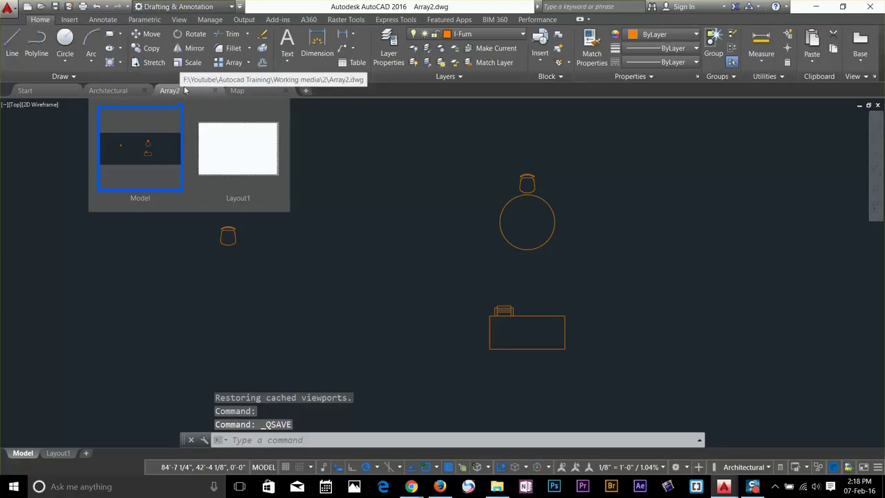
click(141, 149)
click(337, 166)
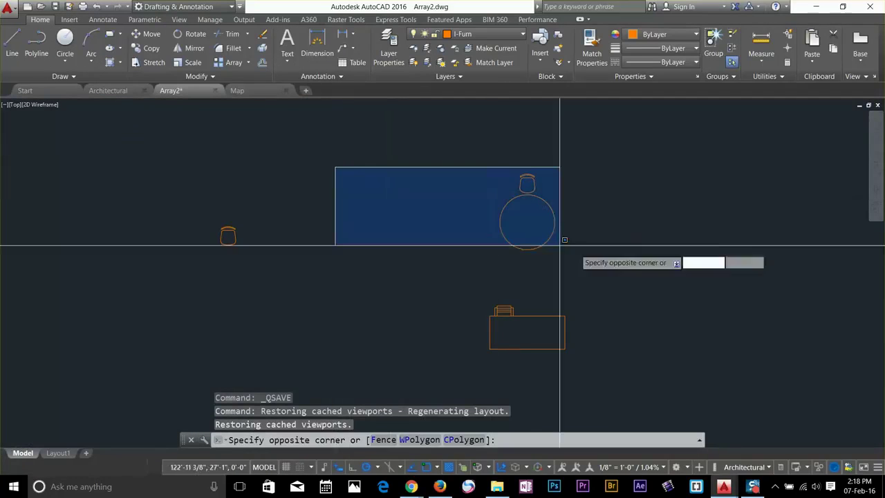
click(655, 284)
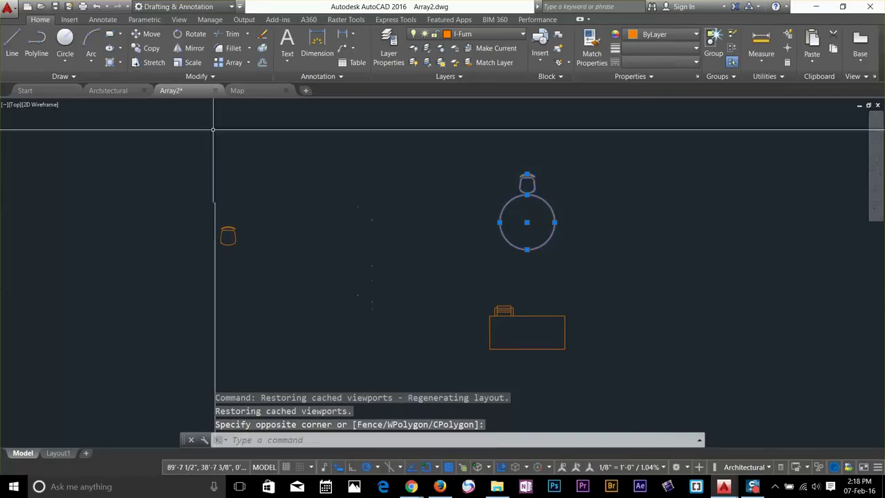
mouse_move(181, 92)
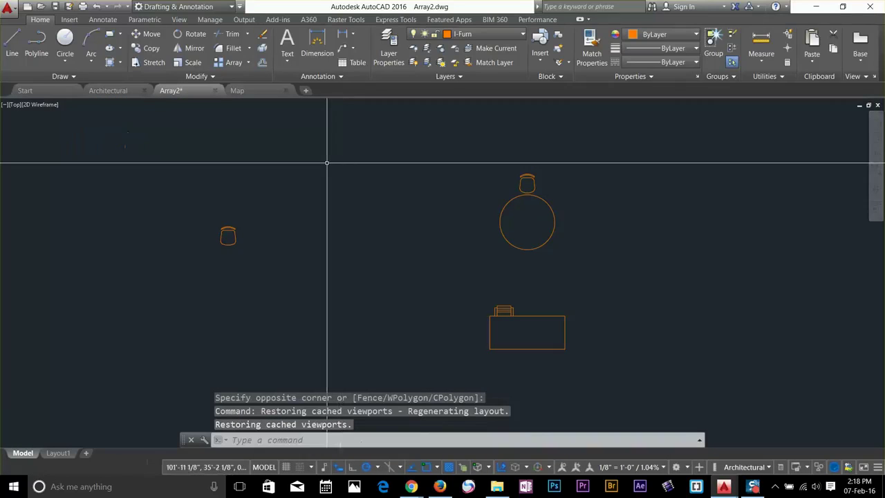
mouse_move(296, 201)
mouse_down()
mouse_move(181, 273)
mouse_move(355, 296)
mouse_move(405, 222)
mouse_up()
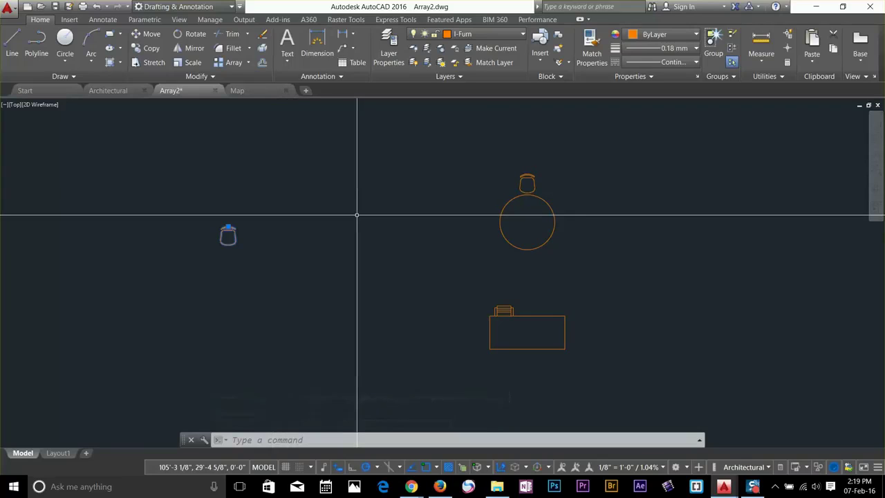
text(QSAVE)
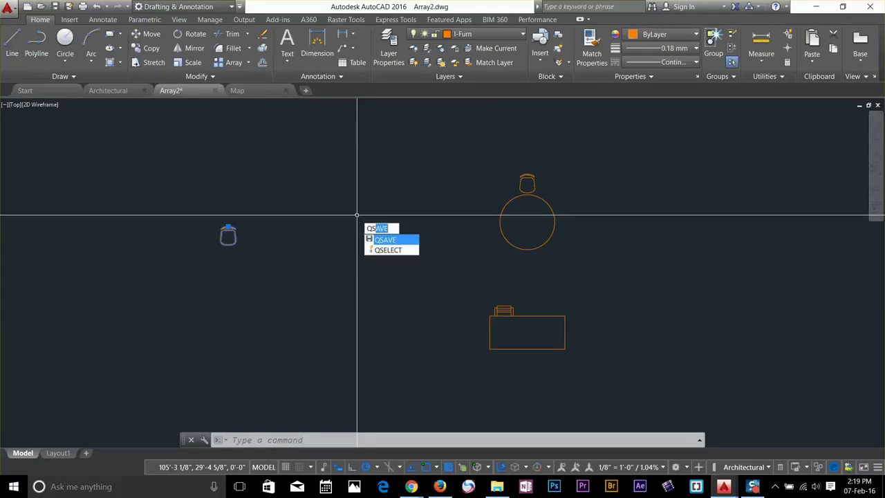
key(Return)
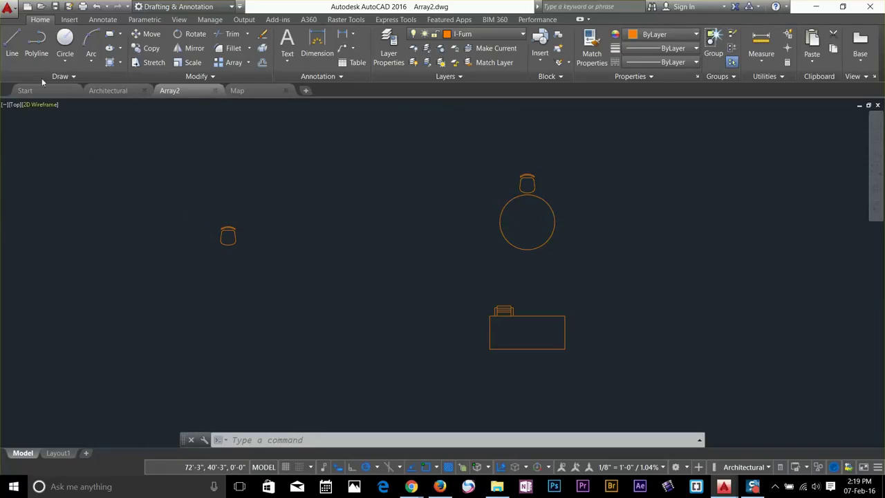
click(7, 8)
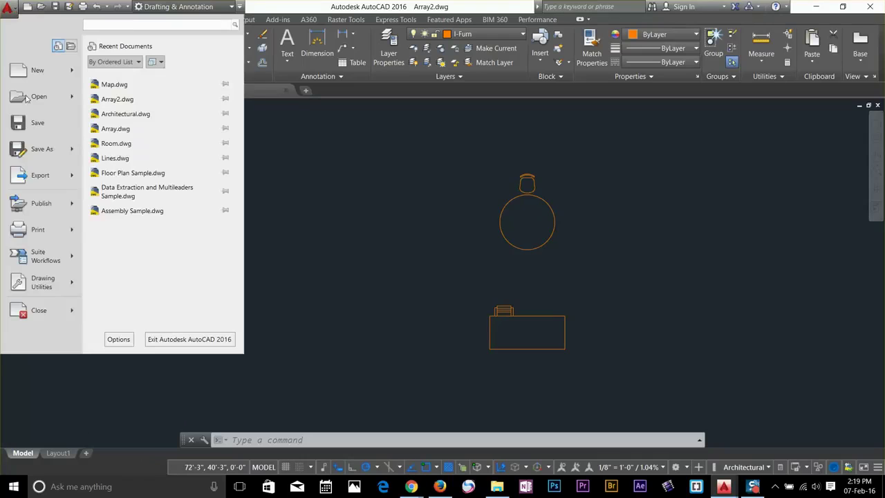
click(118, 339)
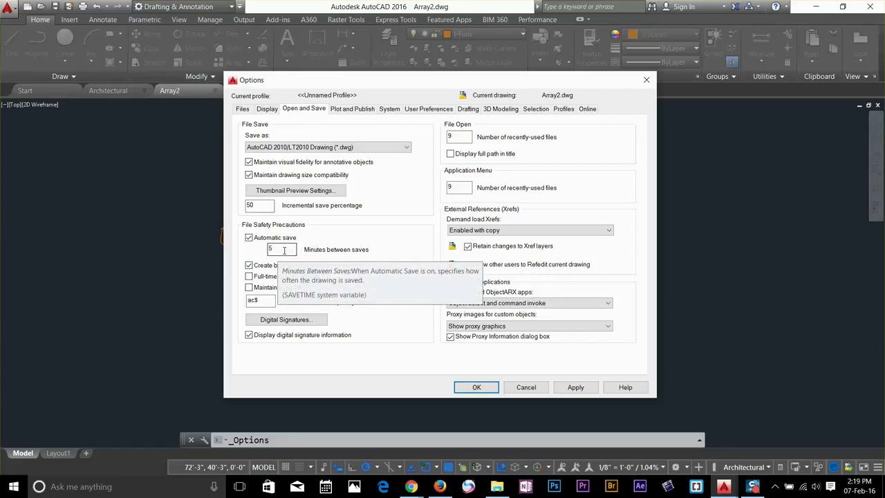
drag(284, 251, 252, 250)
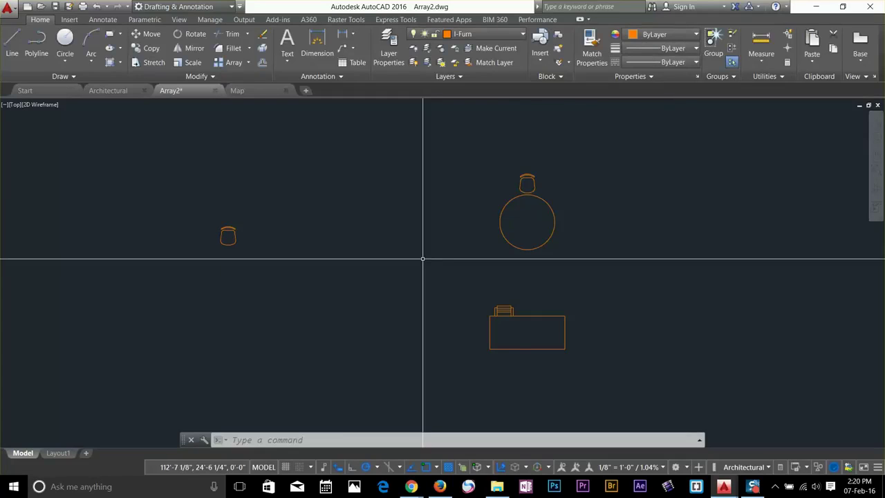
text(OP)
key(Return)
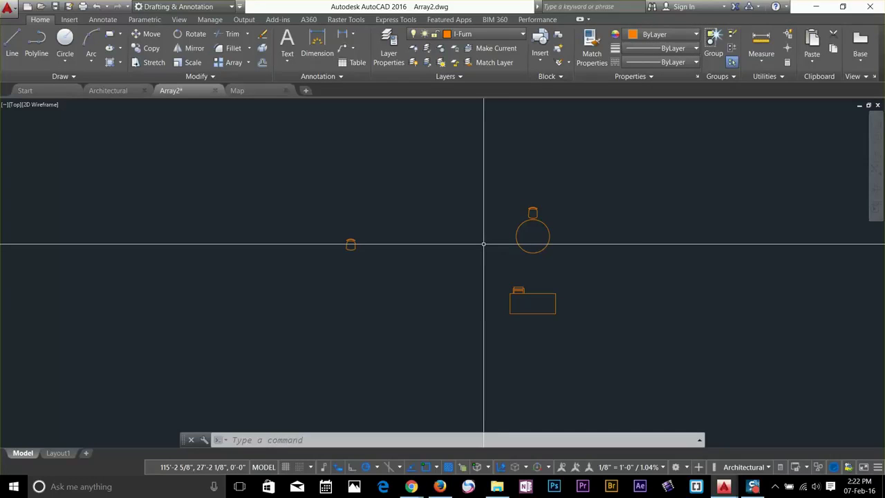
Start the RECOVER command by typing RECO and picking it from autocomplete
text(REC)
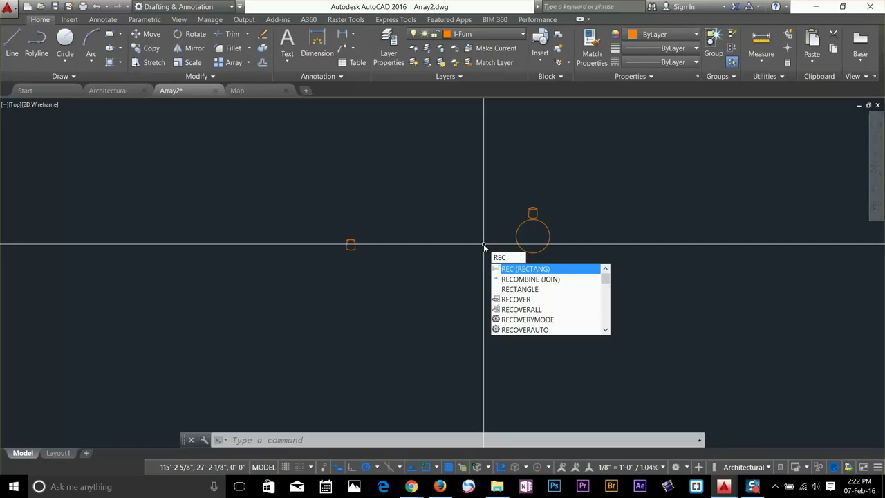
text(O)
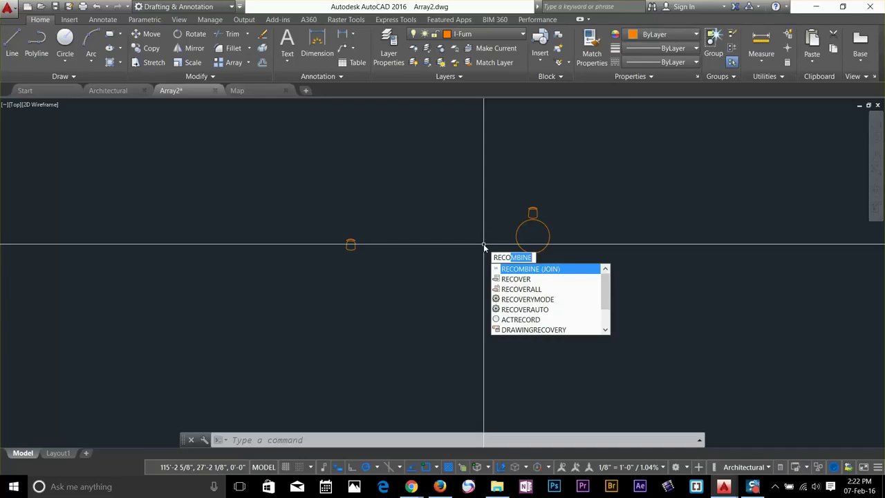
click(513, 279)
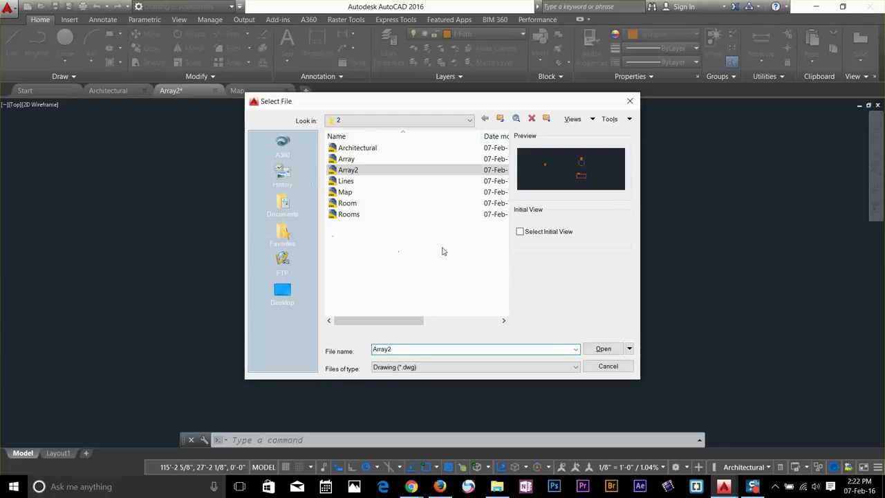
Recover Rooms.dwg and acknowledge the audit result message
click(354, 215)
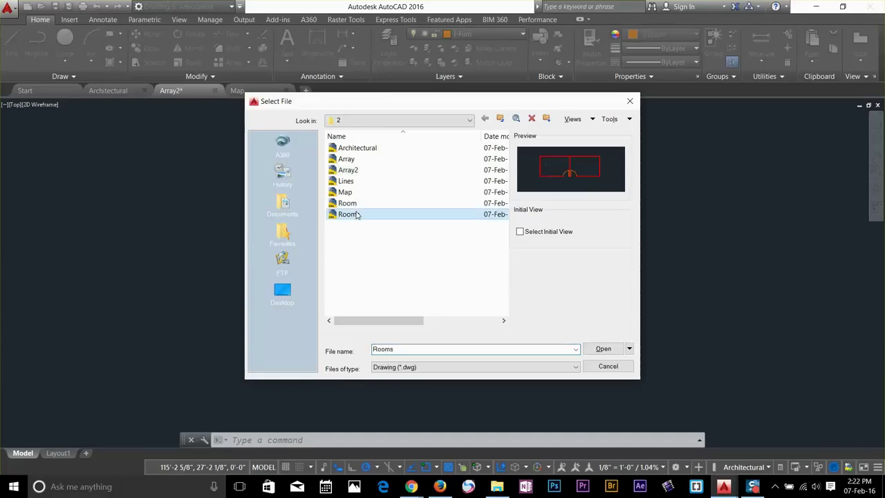
click(611, 348)
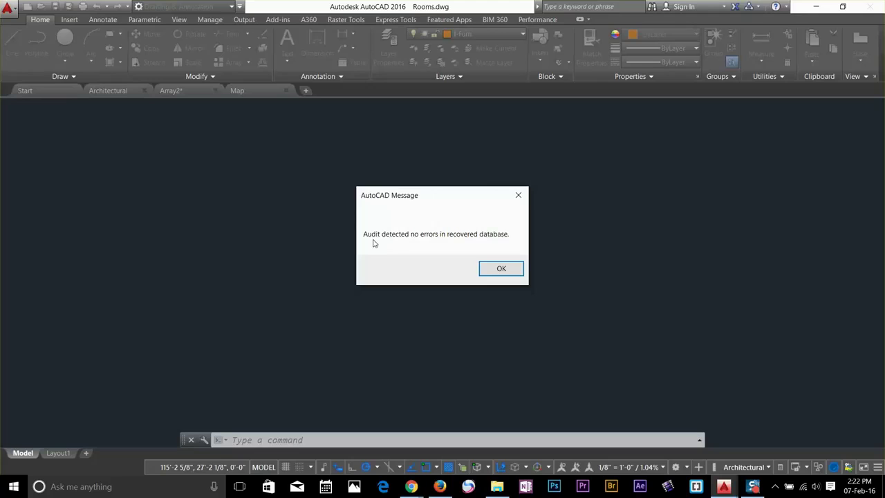
click(501, 268)
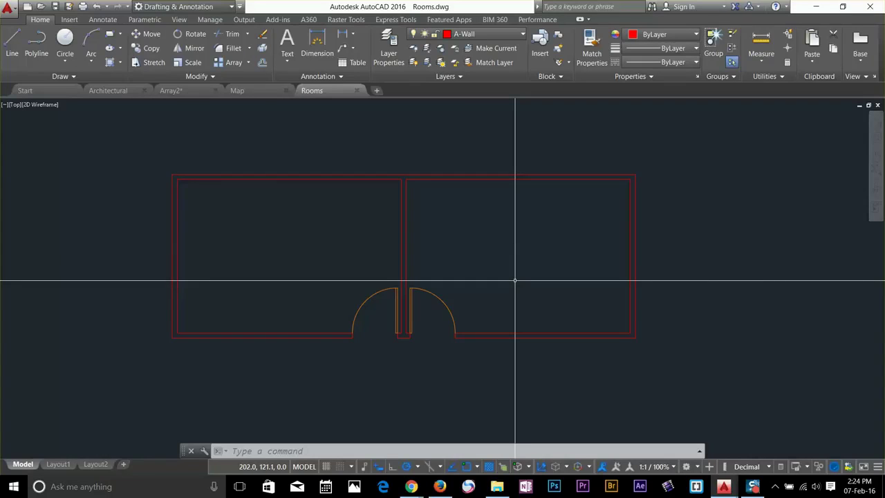
Bring up the Drawing Units dialog with UNITS, after cancelling an accidental JOIN
text(UNITE)
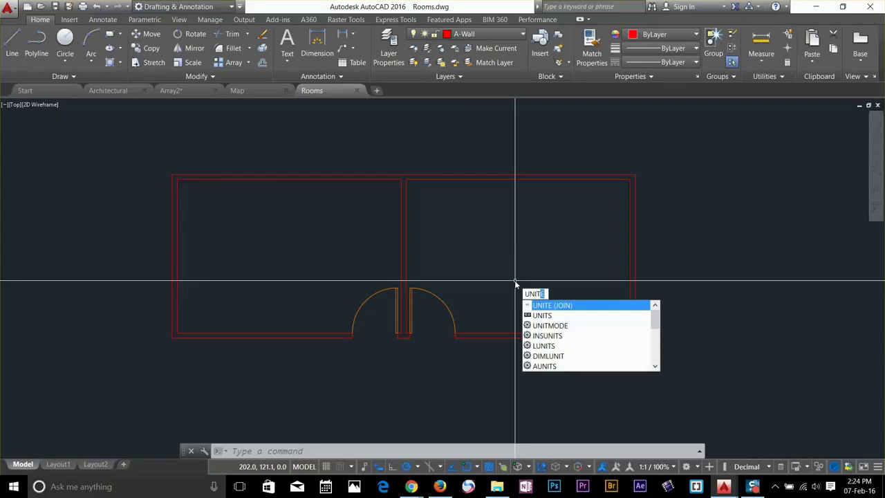
key(Return)
key(Escape)
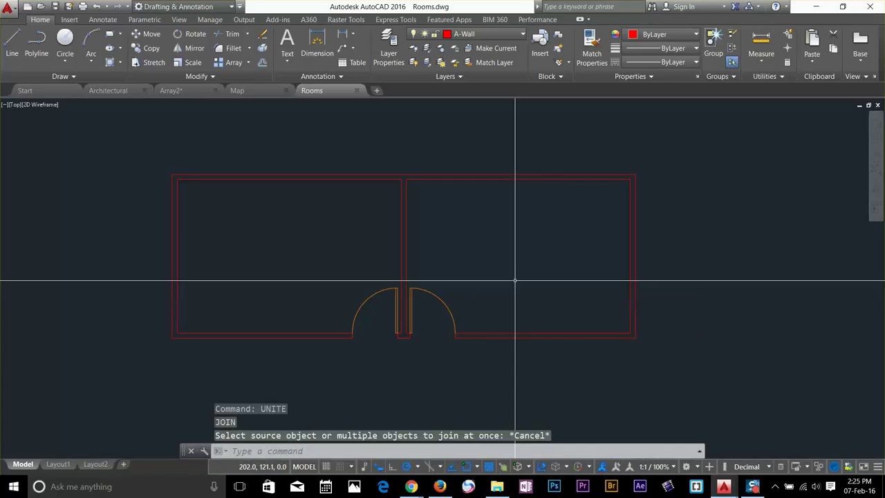
text(UNI)
key(Down)
key(Down)
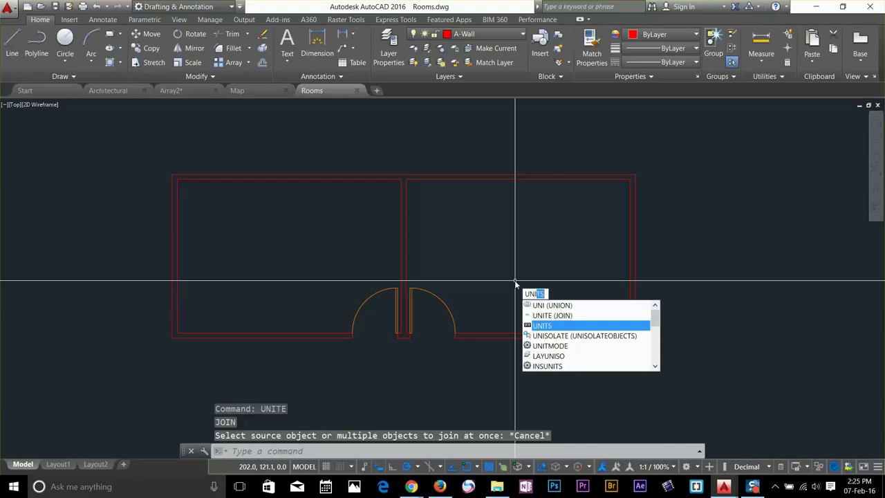
key(Return)
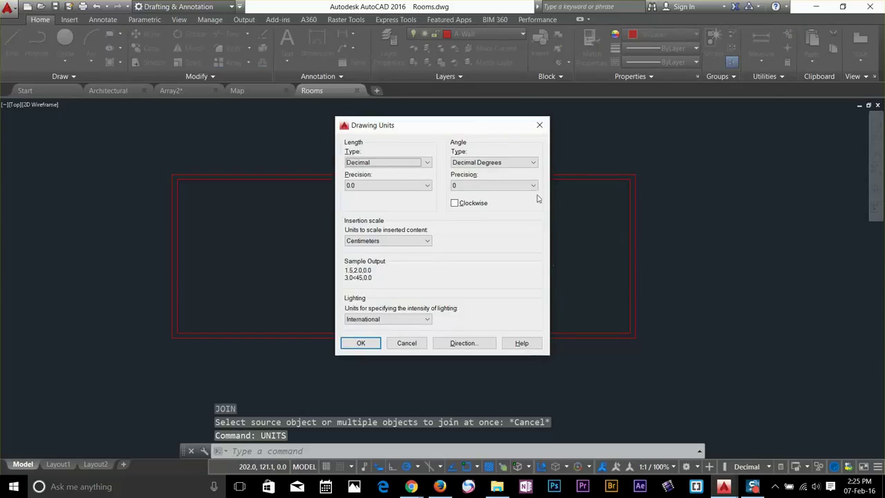
drag(507, 131, 805, 50)
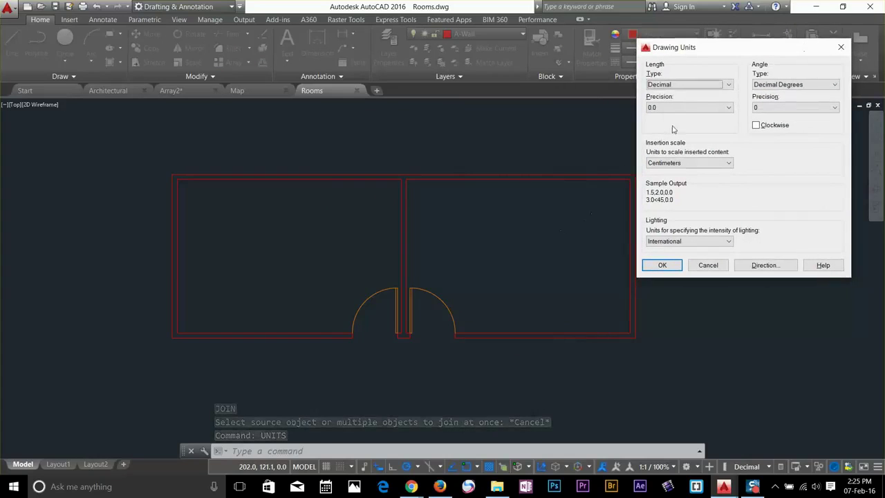
Set Architectural length type, Inches insertion scale and 0'-0 1/8" precision
click(713, 86)
click(695, 94)
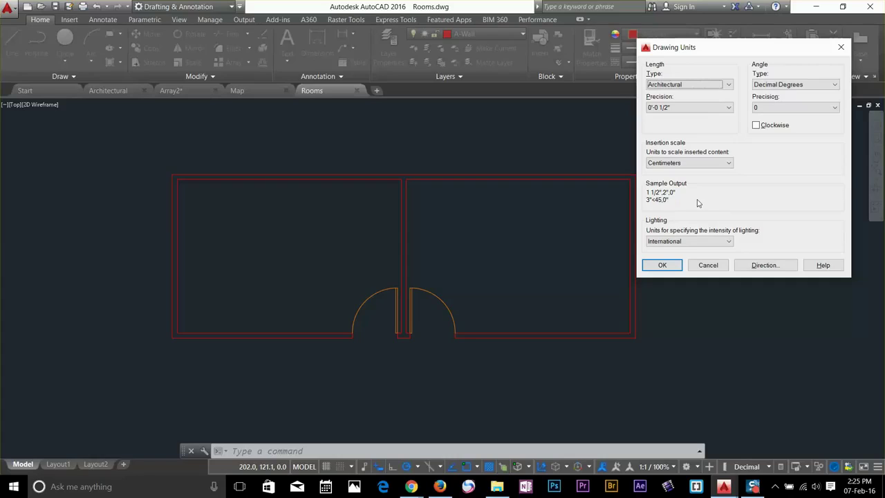
click(712, 163)
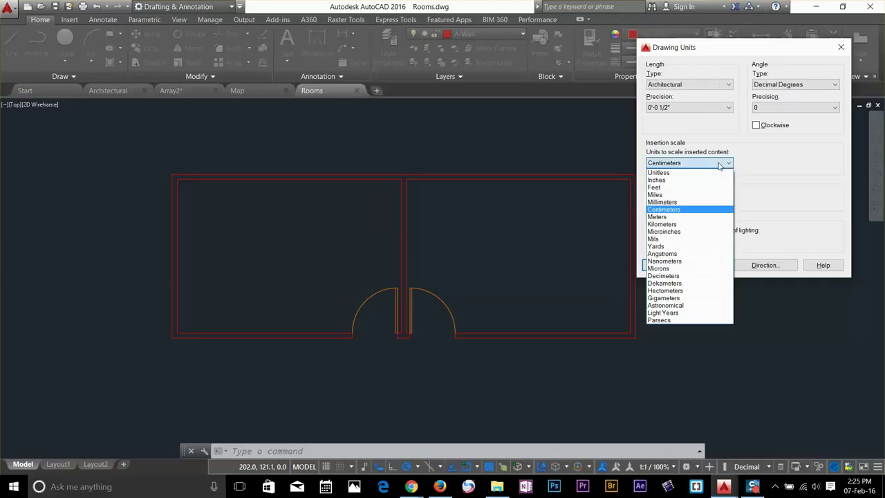
click(683, 181)
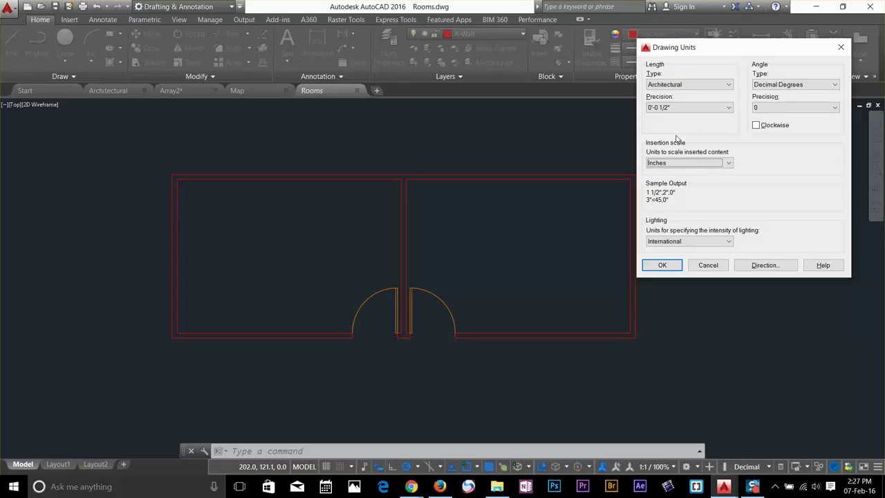
click(684, 111)
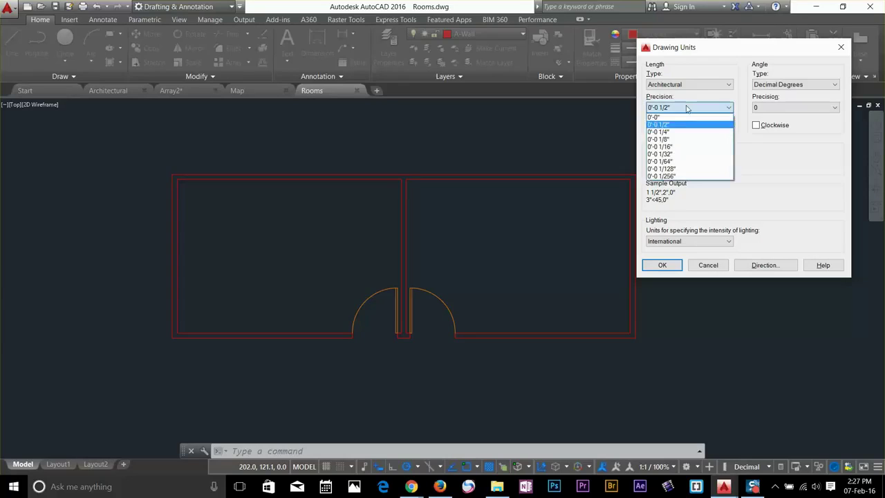
click(674, 139)
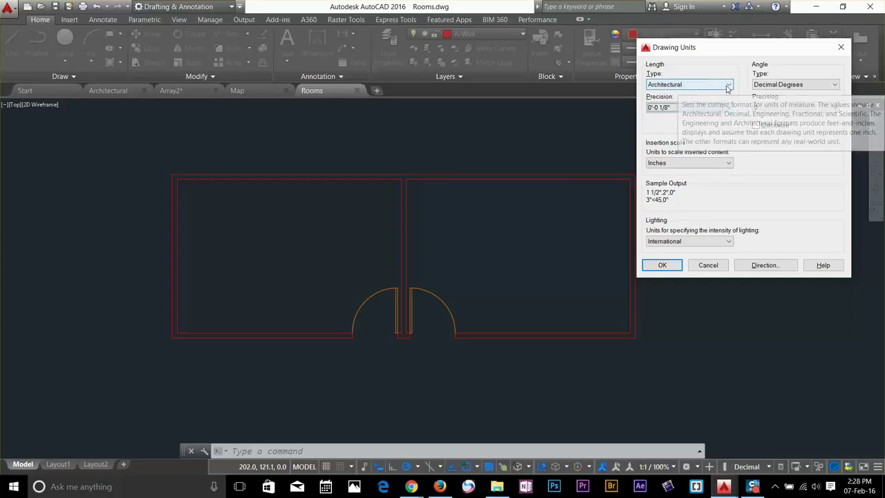
Preview Decimal, Engineering and Fractional length types, then keep Architectural and accept Drawing Units
click(730, 85)
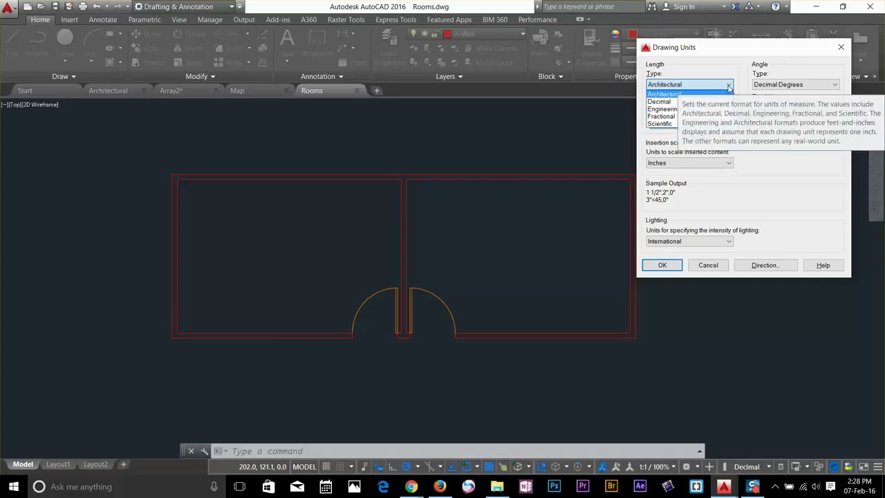
click(697, 103)
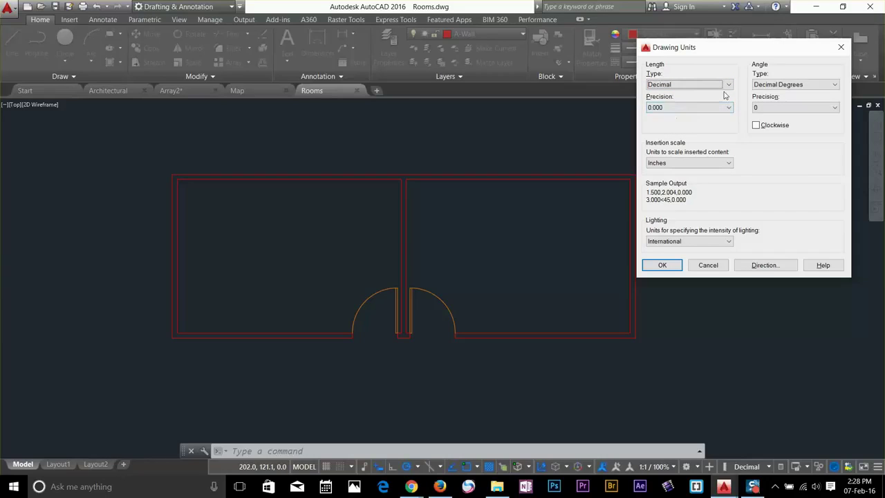
click(728, 85)
click(706, 110)
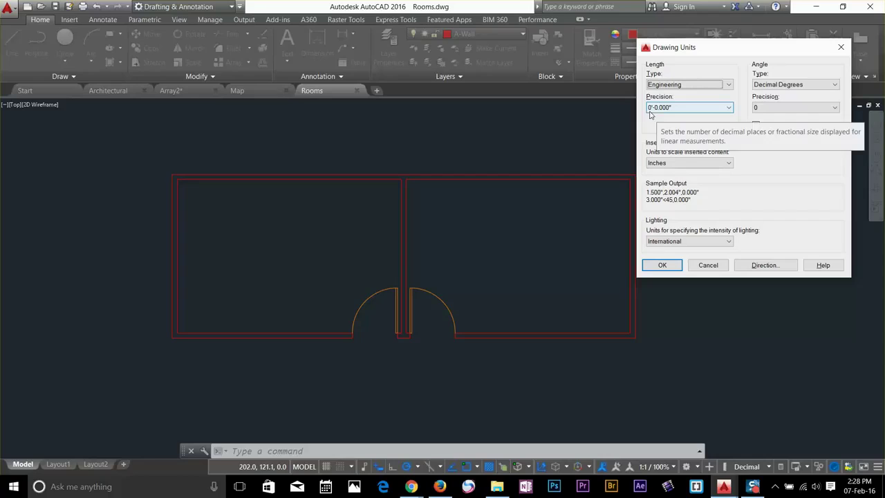
click(691, 85)
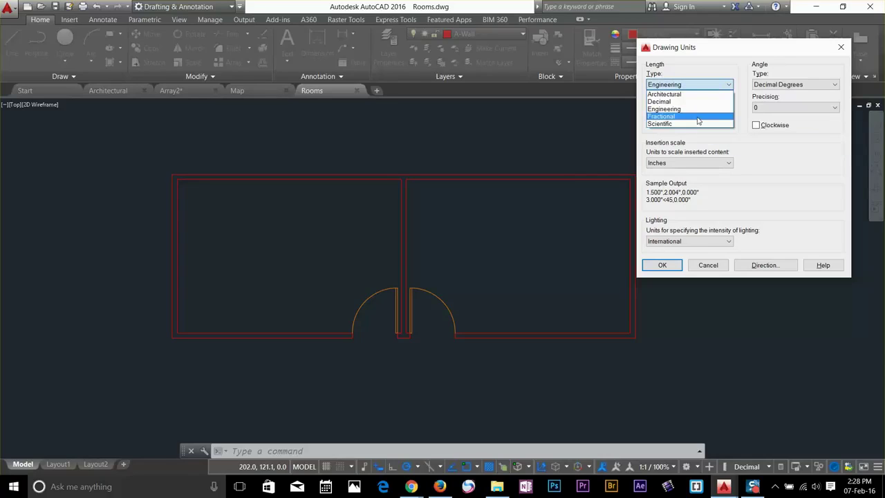
click(697, 117)
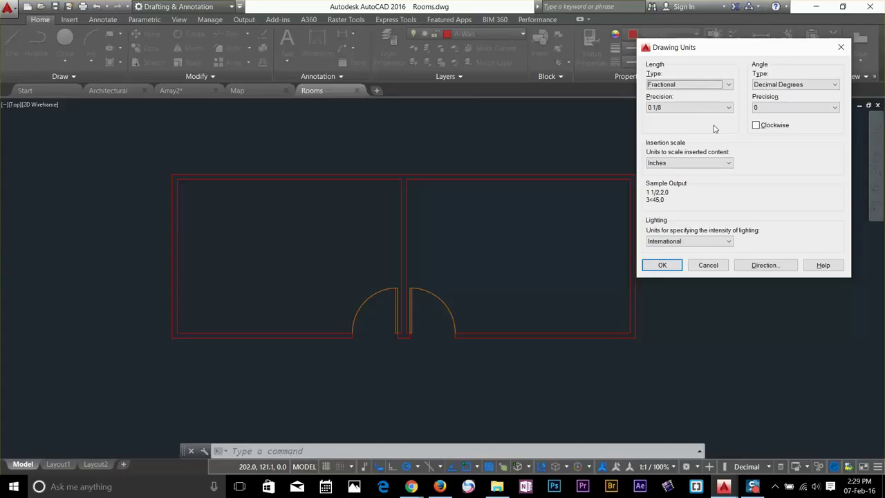
key(alt+Down)
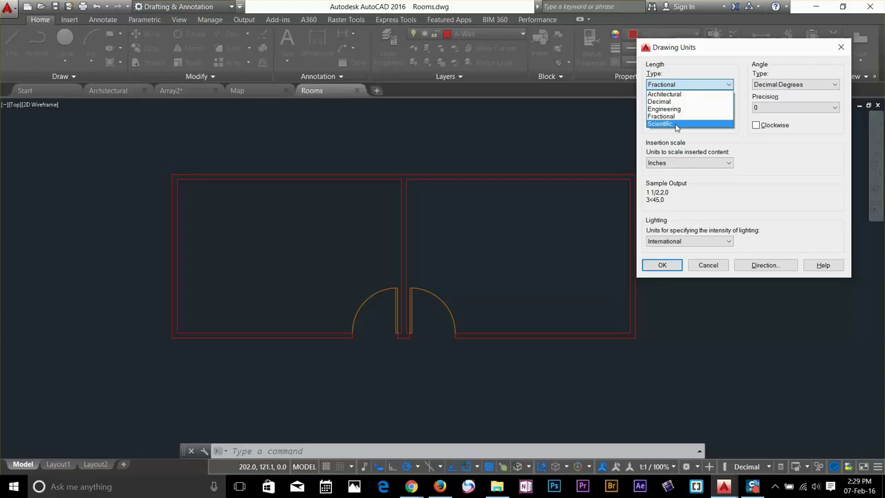
click(691, 95)
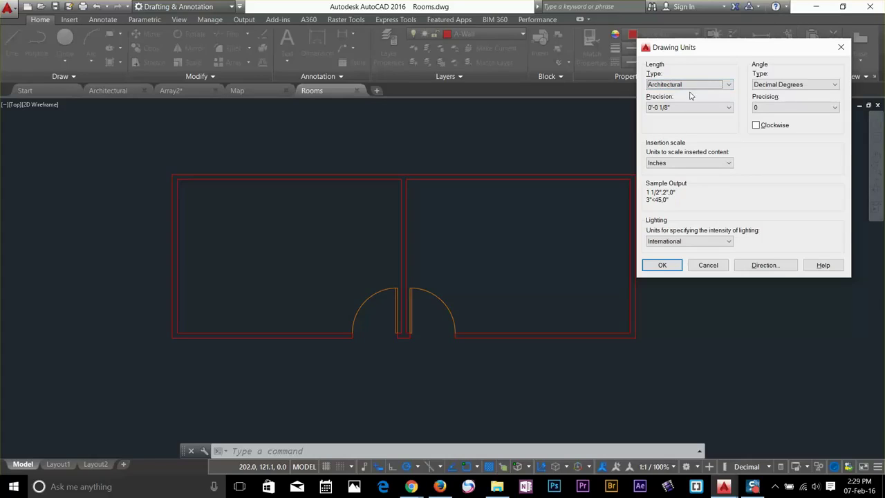
click(662, 266)
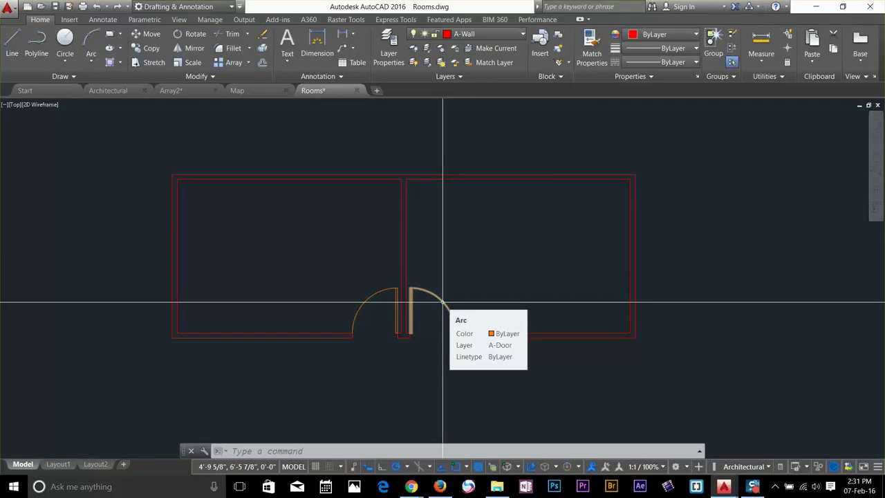
Reopen Drawing Units and confirm East as the base angle direction
text(UNIT)
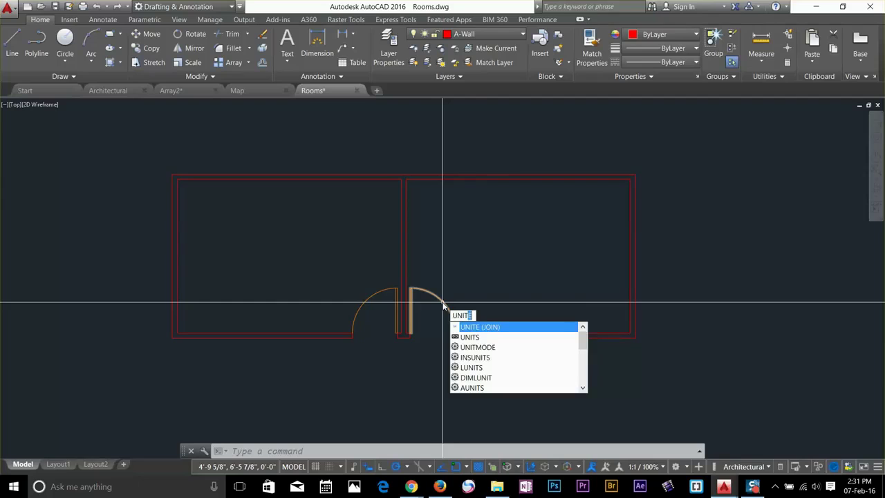
key(Down)
key(Return)
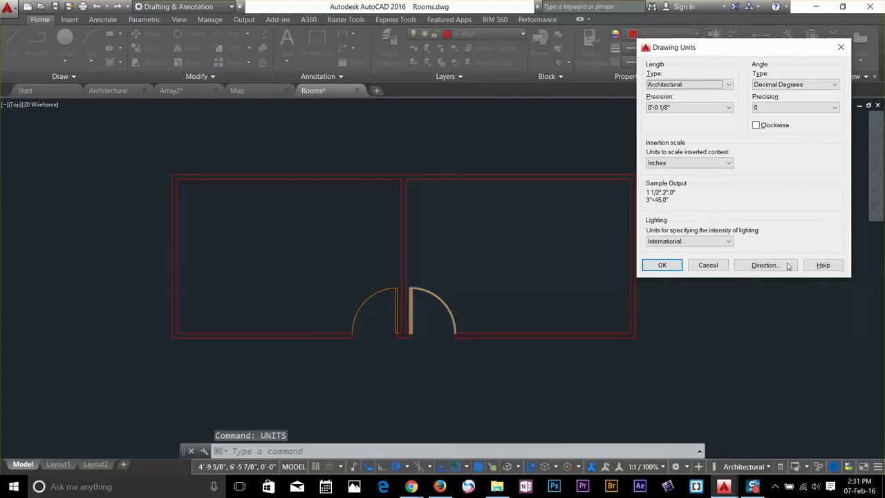
click(777, 267)
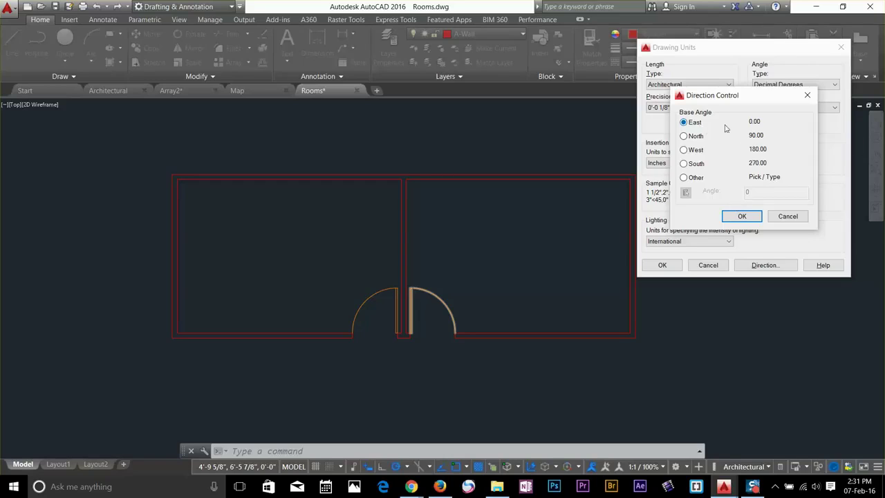
click(751, 218)
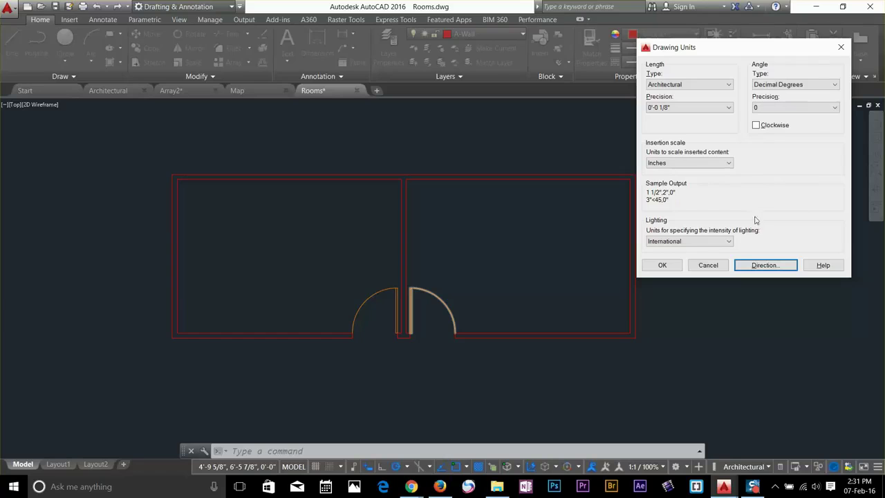
click(662, 265)
Show the status-bar unit formats list with Architectural as the current format
key(Escape)
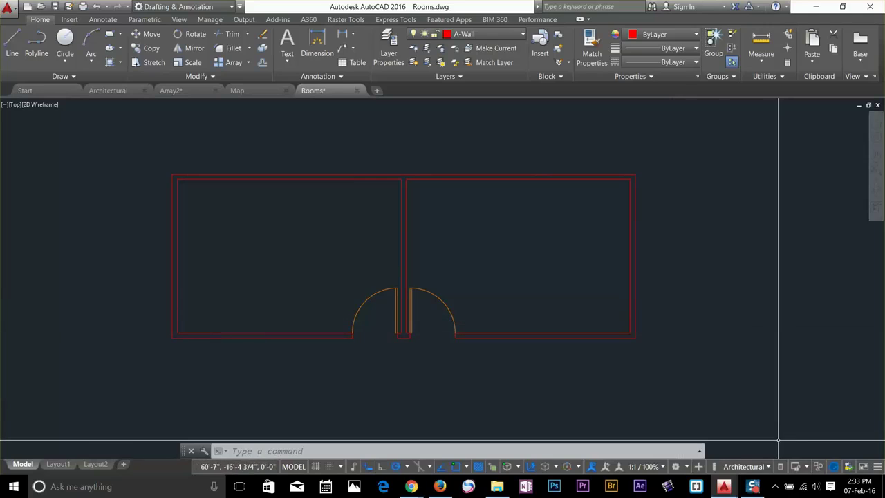
click(765, 466)
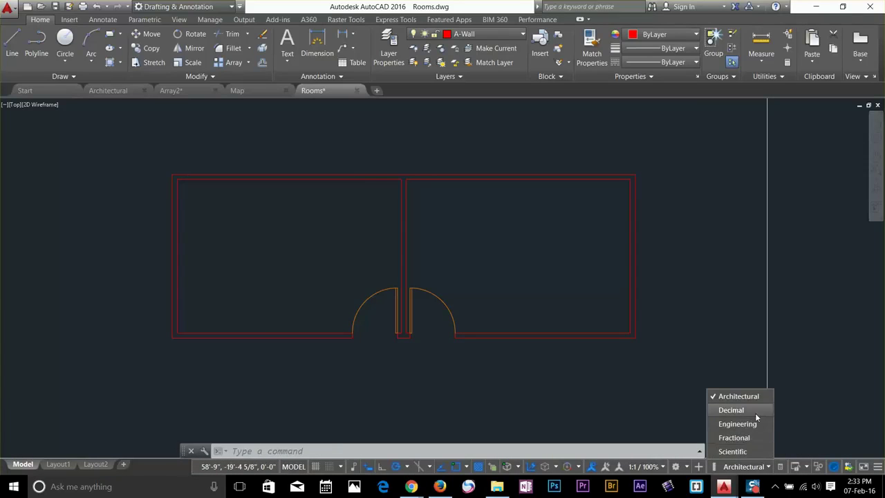
click(750, 467)
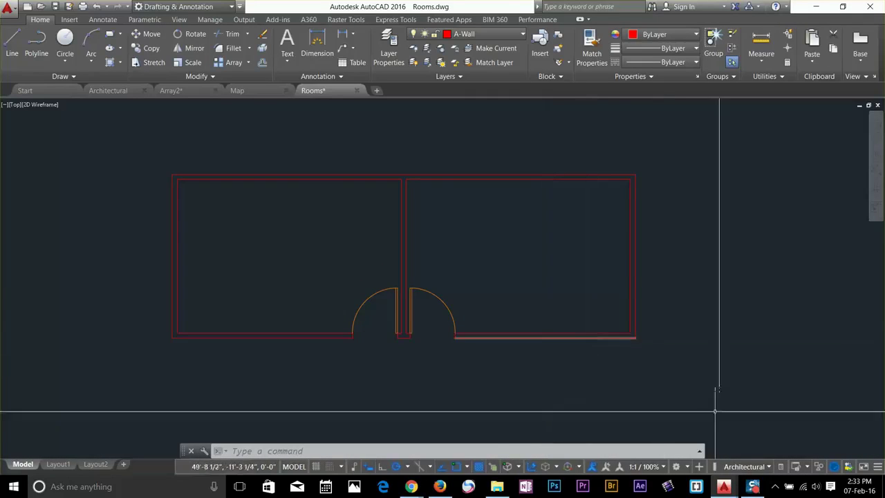
click(768, 467)
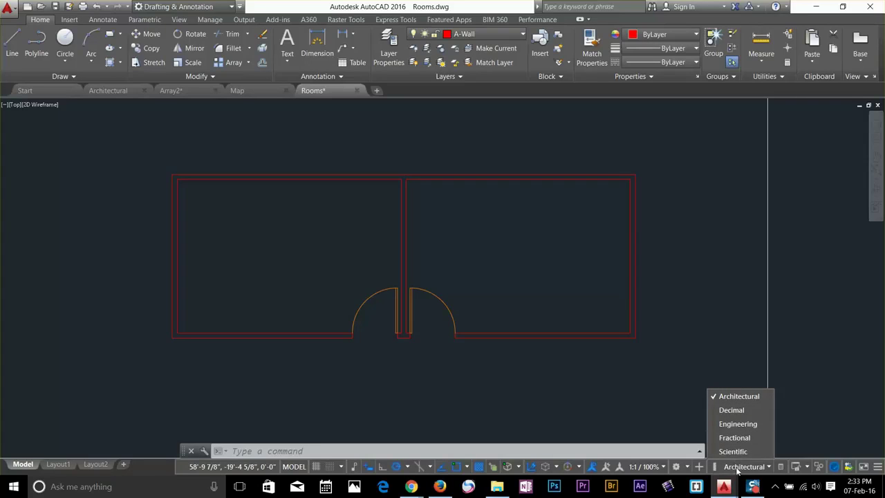
Turn off the Units item in the status bar customization list to hide the Architectural format readout
click(877, 467)
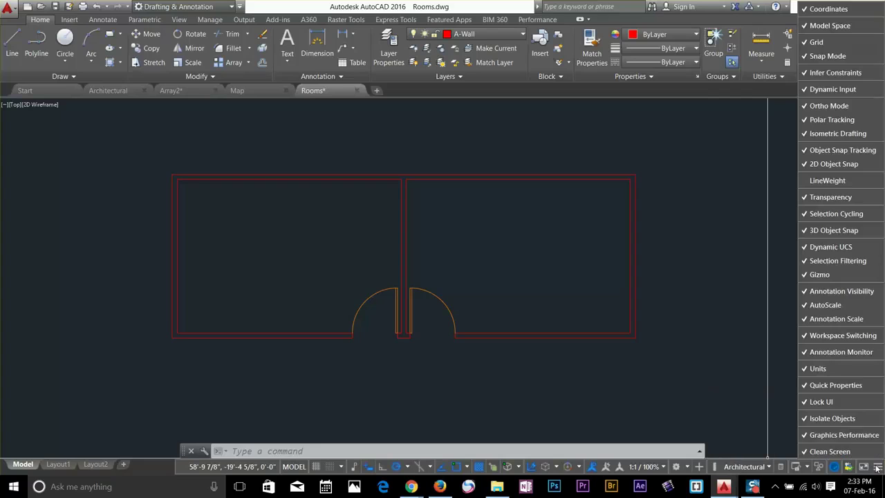
click(816, 370)
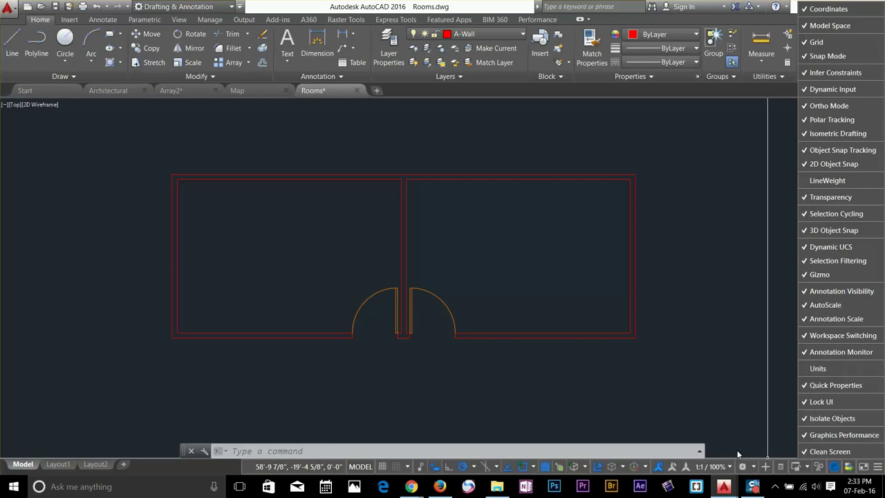